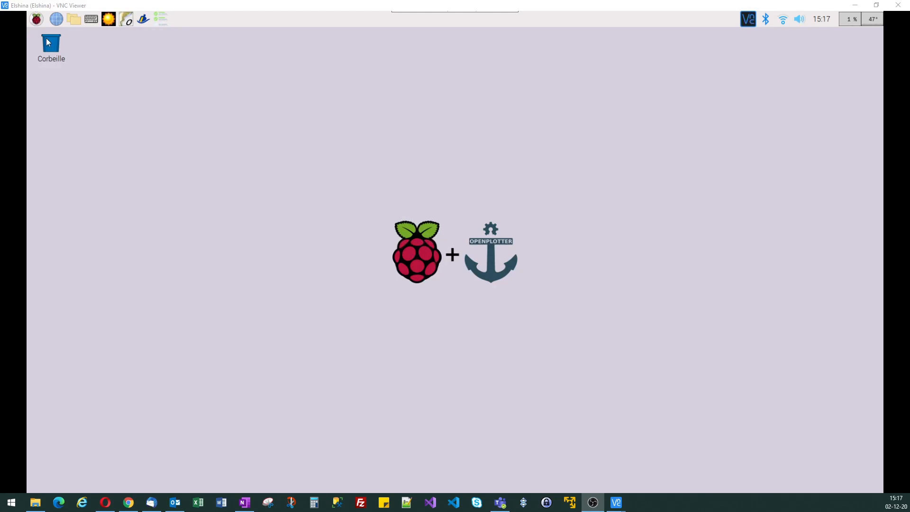
- Open Add / Remove Software on the Raspberry Pi and search the packages for gparted
left_click(38, 19)
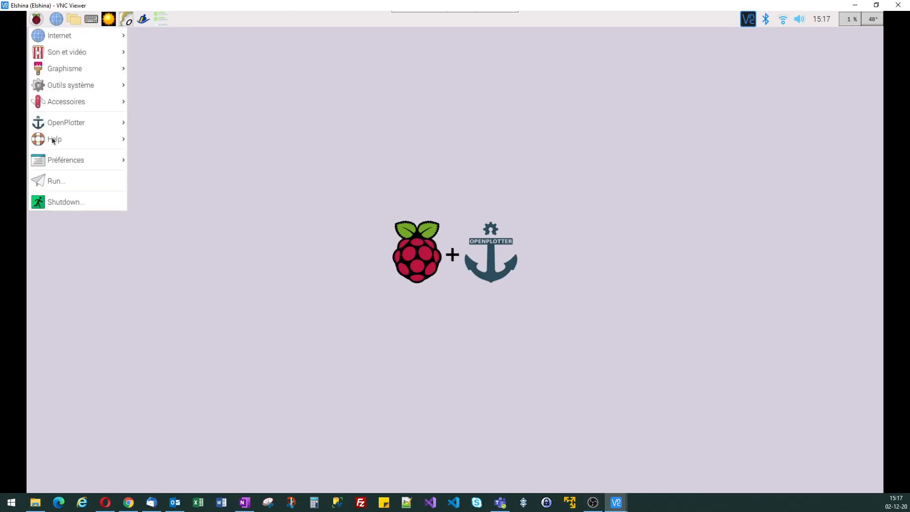
mouse_move(54, 163)
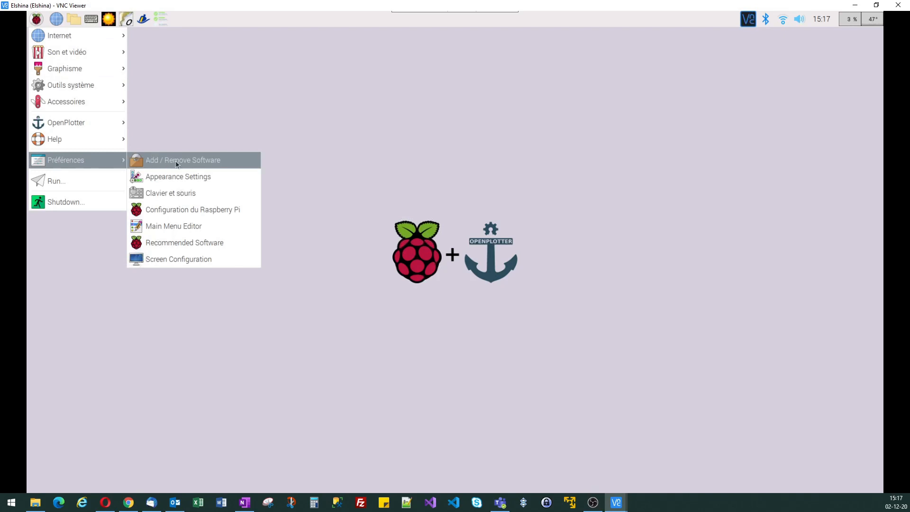
left_click(197, 164)
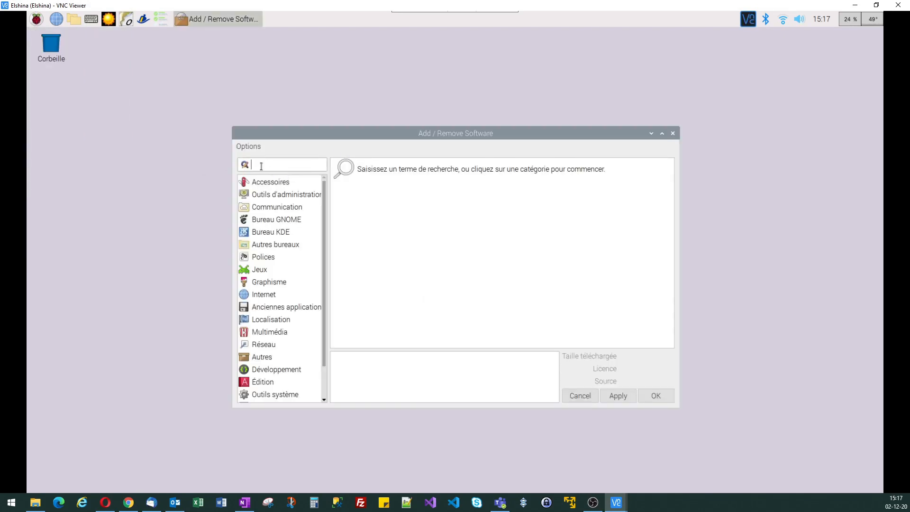
type("gparted")
key("Return")
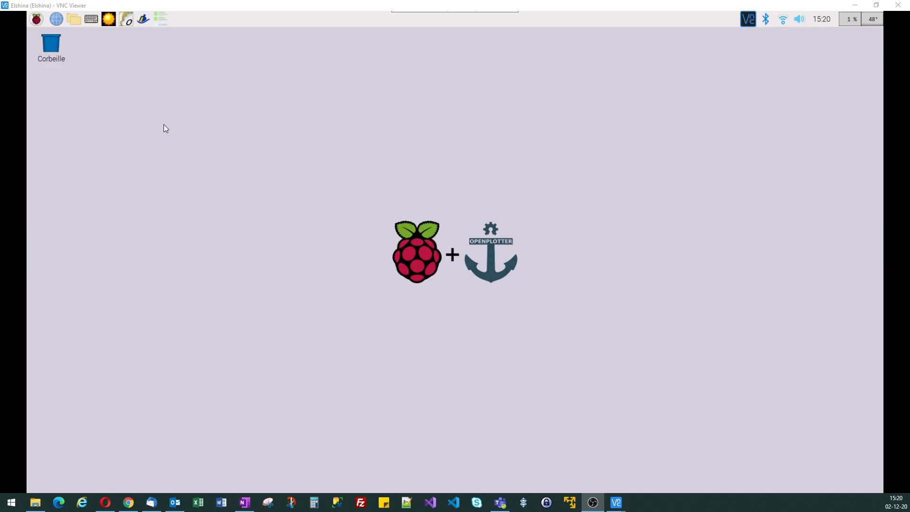
- Launch GParted on the Raspberry Pi and authenticate as pi with the account password
left_click(38, 22)
mouse_move(55, 88)
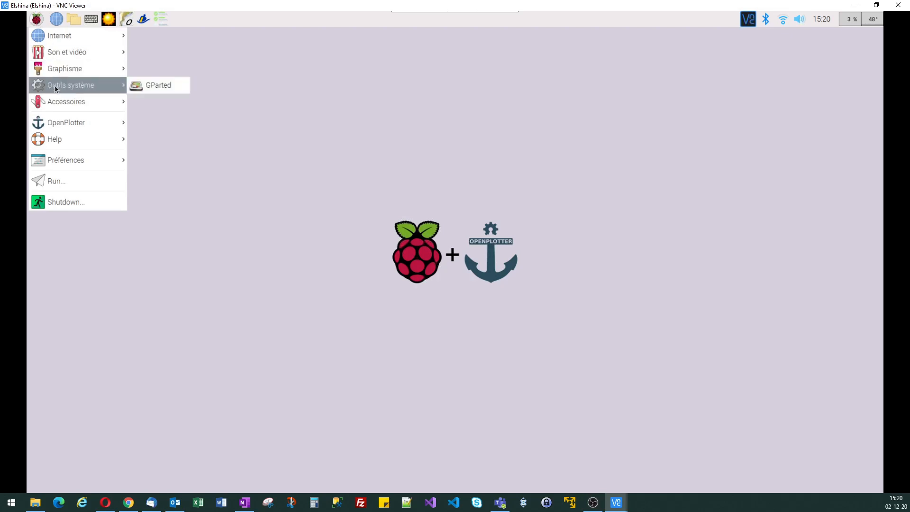
left_click(156, 88)
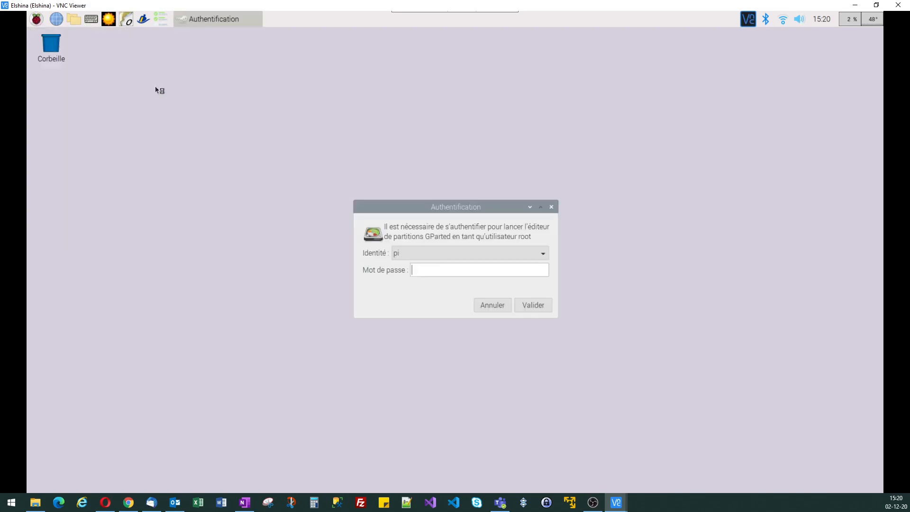
type("••••••")
key("Return")
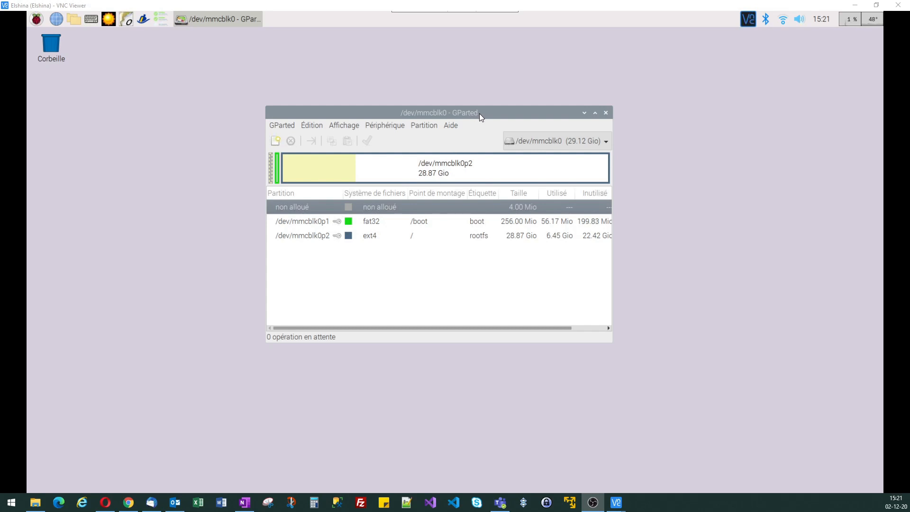
- Inspect the partitions on /dev/mmcblk0 and switch GParted to the /dev/sda device
left_click(278, 176)
left_click(329, 176)
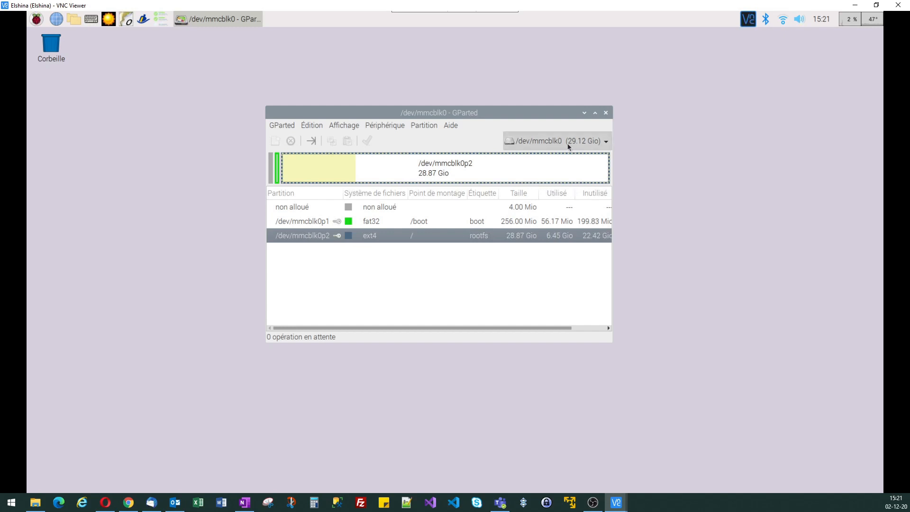
left_click(607, 143)
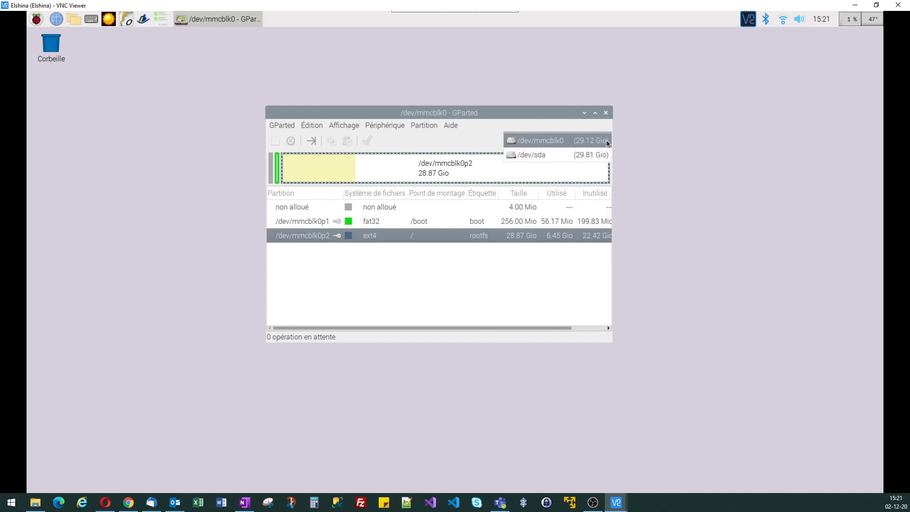
left_click(533, 159)
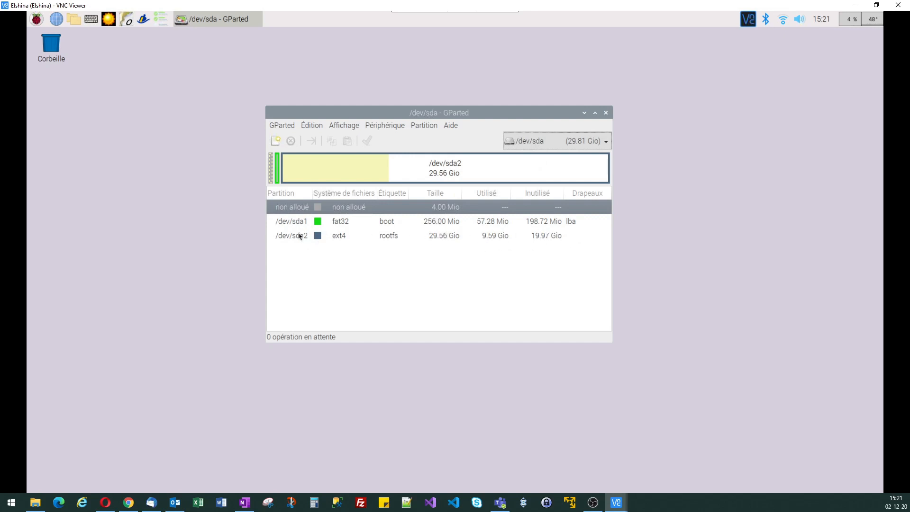
- Shrink the ext4 partition /dev/sda2 to 29723 MiB, leaving 545 MiB of free space following it
left_click(411, 172)
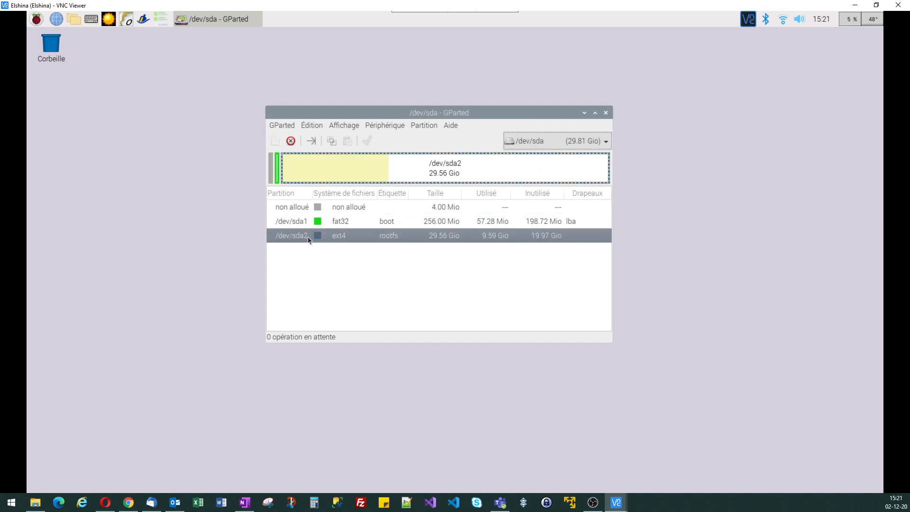
left_click(340, 222)
left_click(339, 235)
right_click(445, 170)
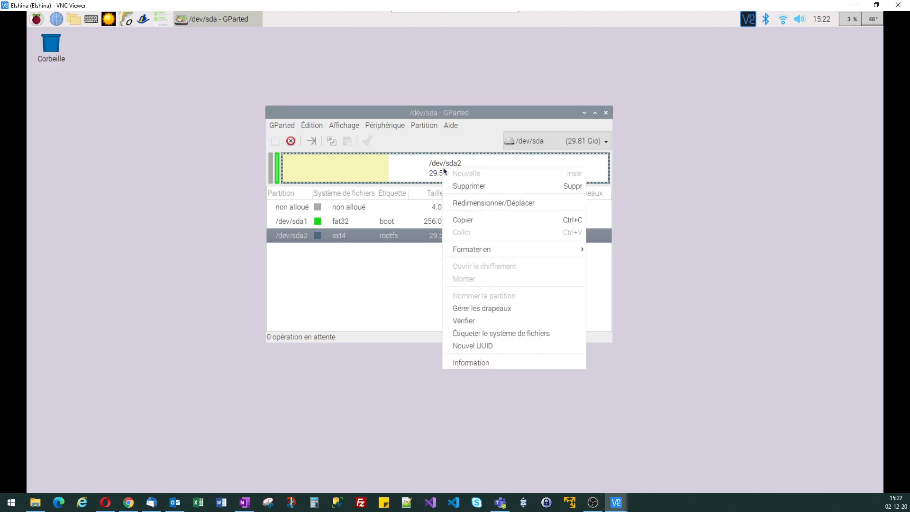
left_click(472, 203)
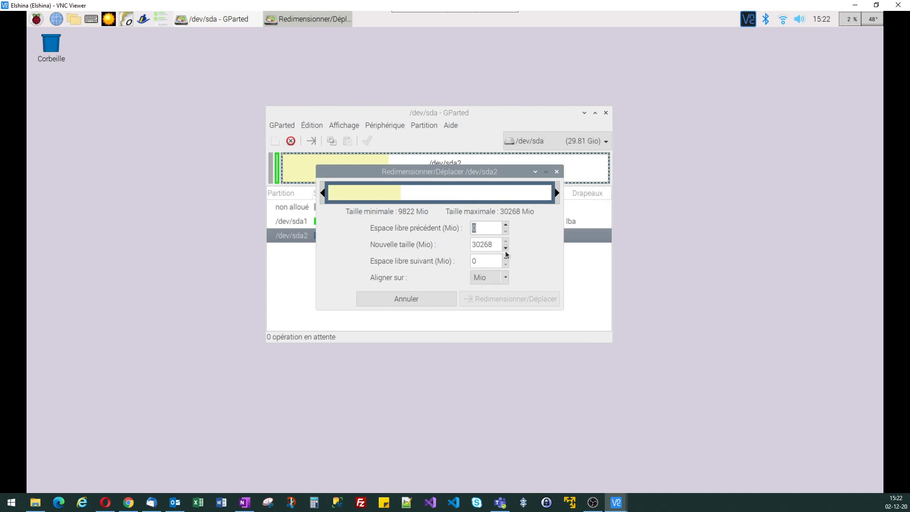
mouse_move(556, 193)
left_mouse_down()
mouse_move(512, 193)
mouse_move(566, 196)
left_mouse_up()
mouse_move(557, 193)
left_mouse_down()
mouse_move(539, 193)
mouse_move(556, 193)
left_mouse_up()
left_click_drag(555, 192, 552, 192)
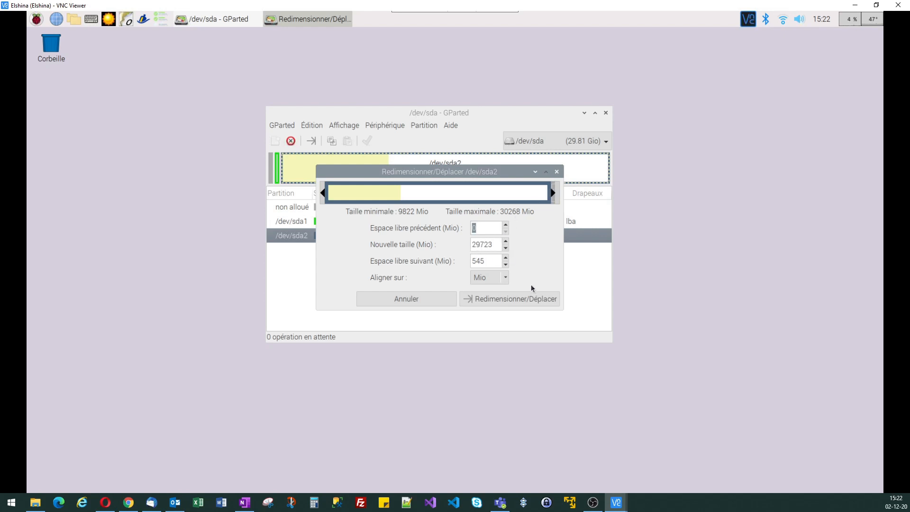
left_click(495, 299)
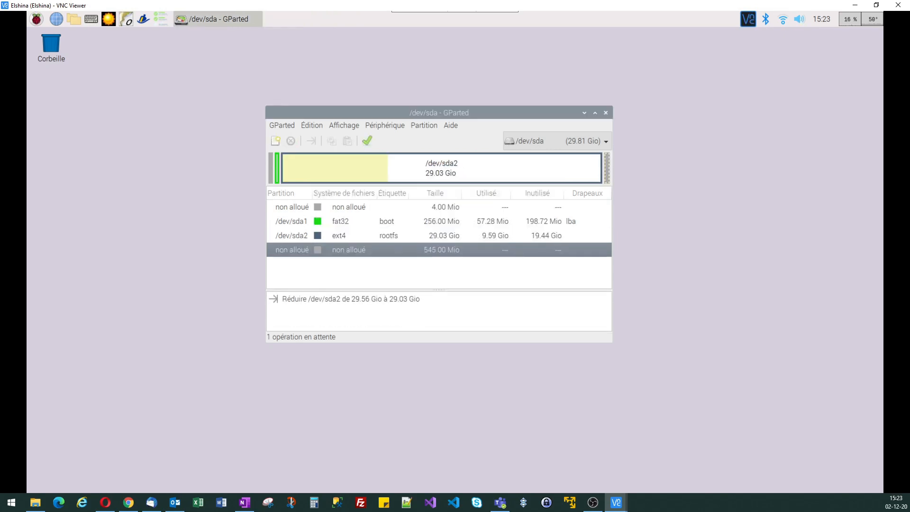
- Apply the pending resize operation on /dev/sda and close GParted
key("alt+Tab")
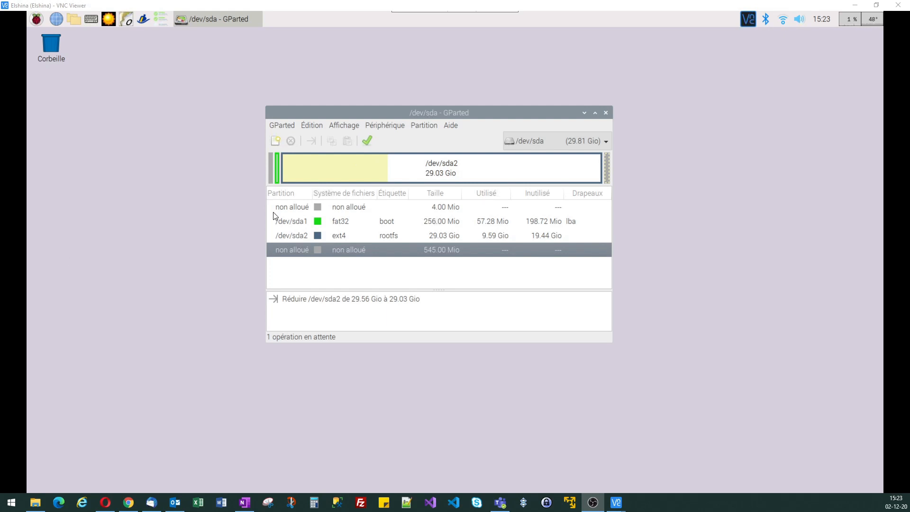
left_click(368, 141)
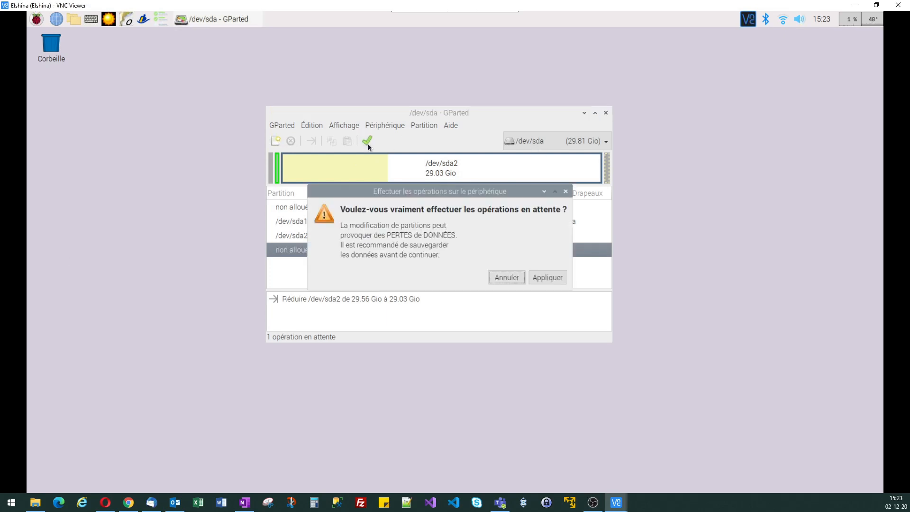
left_click(546, 278)
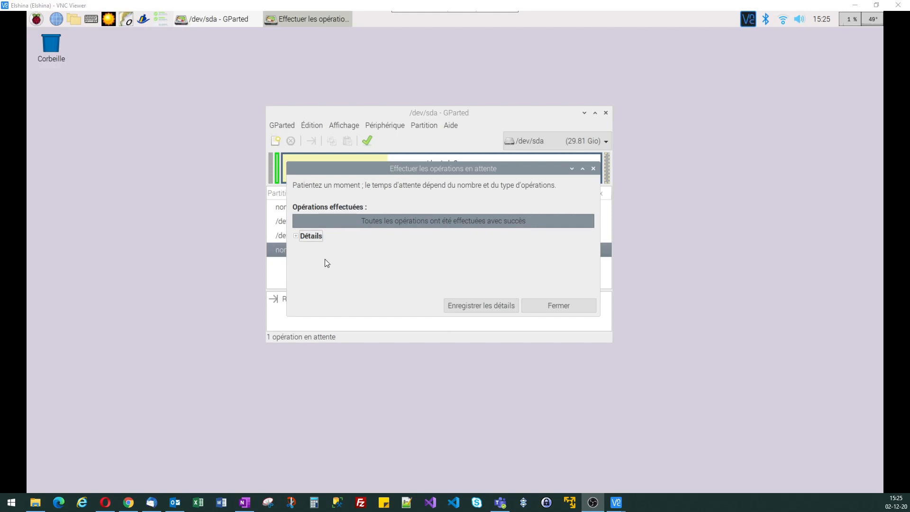
left_click(557, 306)
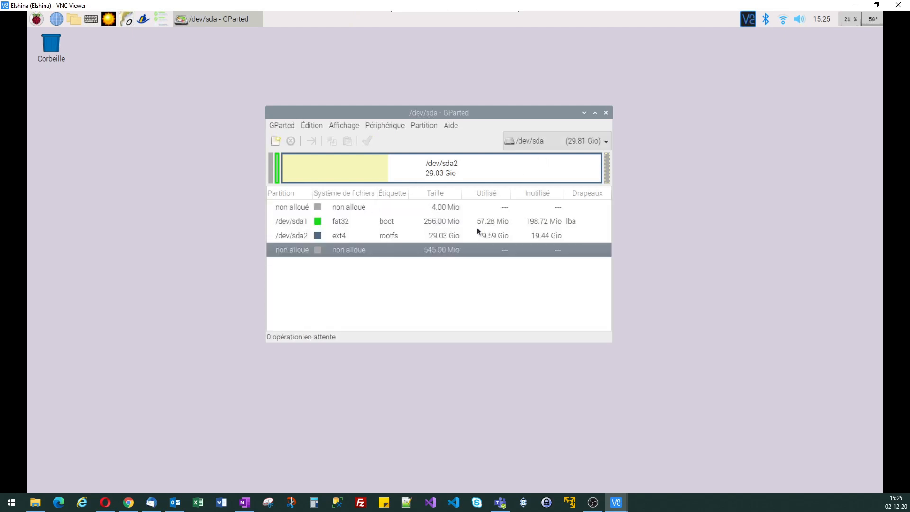
left_click(608, 113)
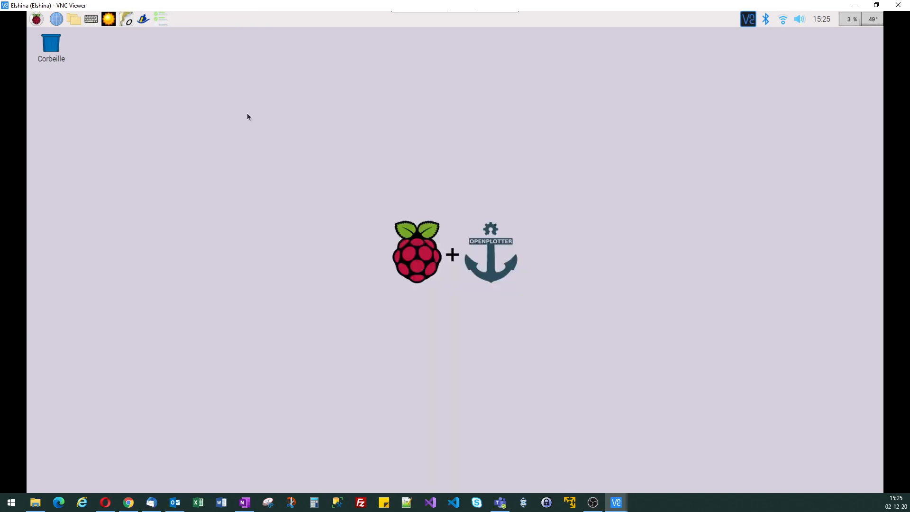
- Shut down the Raspberry Pi
left_click(36, 19)
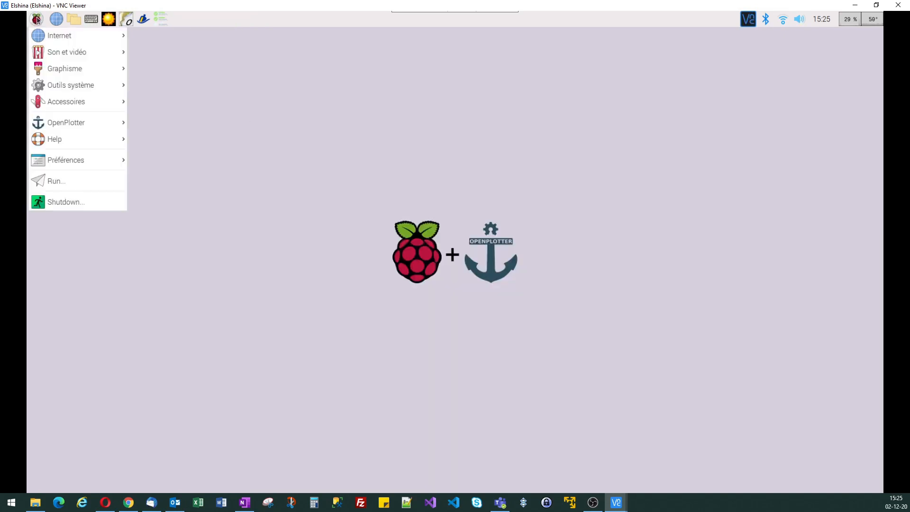
left_click(63, 205)
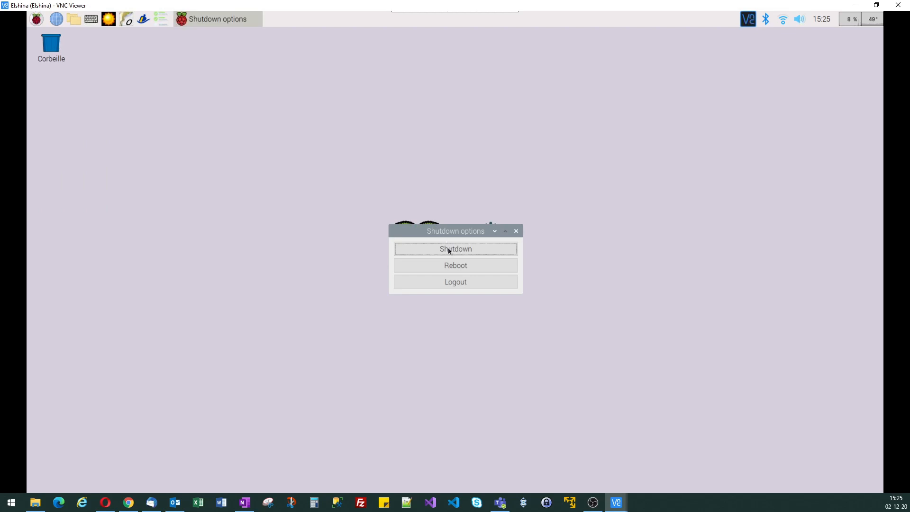
left_click(448, 249)
left_click(458, 253)
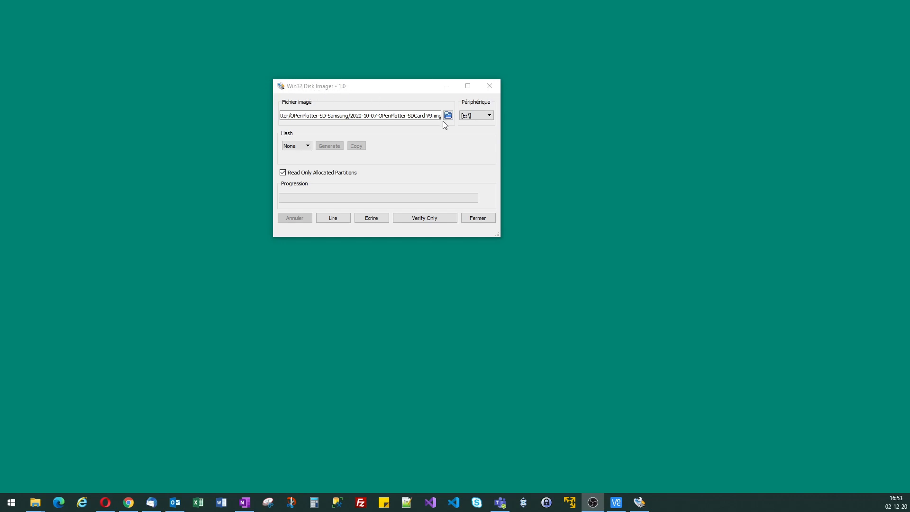
- In Win32 Disk Imager, choose E:\ as the device and check the existing images in the OPenPlotter-SD-Samsung folder
left_click(489, 116)
left_click(470, 126)
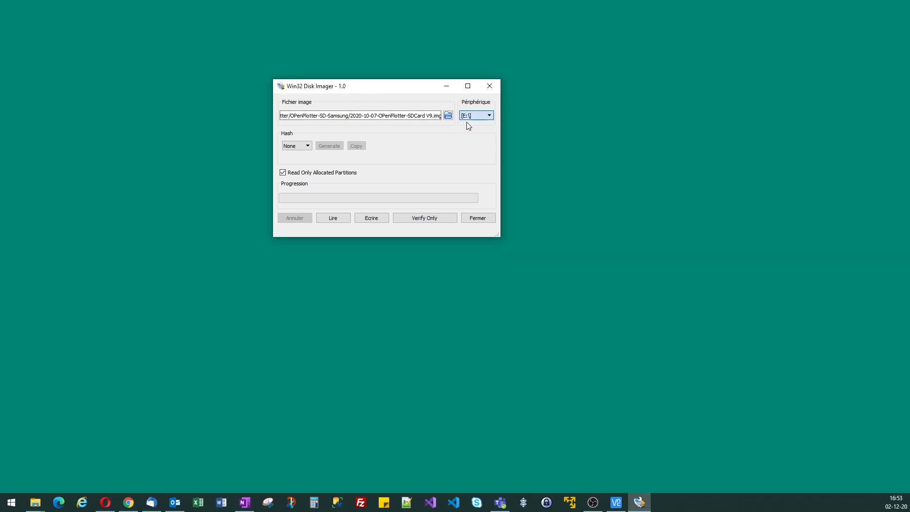
left_click(448, 116)
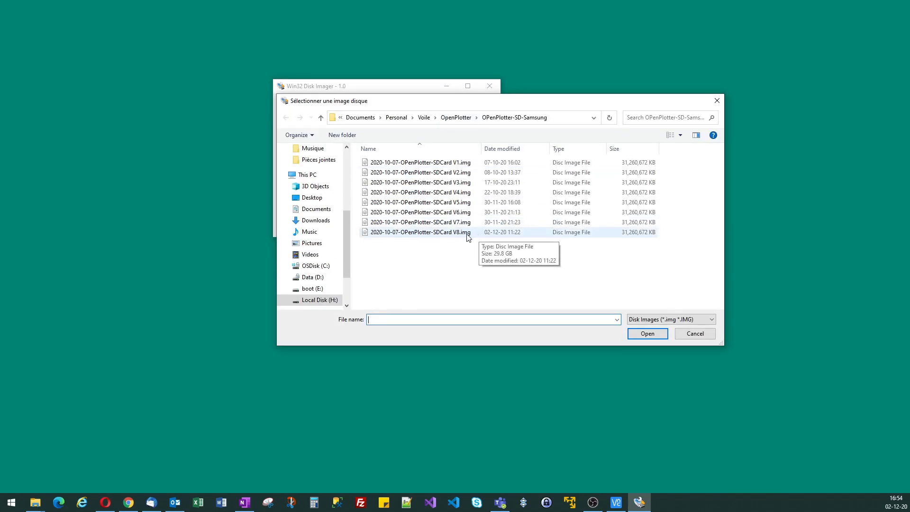
left_click(695, 334)
left_click(434, 116)
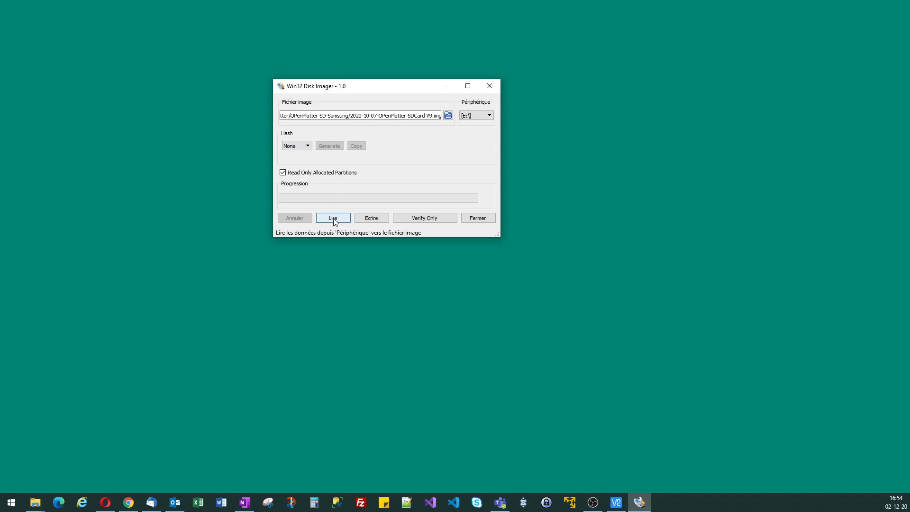
- Read the card in E:\ into the image file 2020-10-07-OPenPlotter-SDCard V9.img and dismiss the completion message
key("Tab")
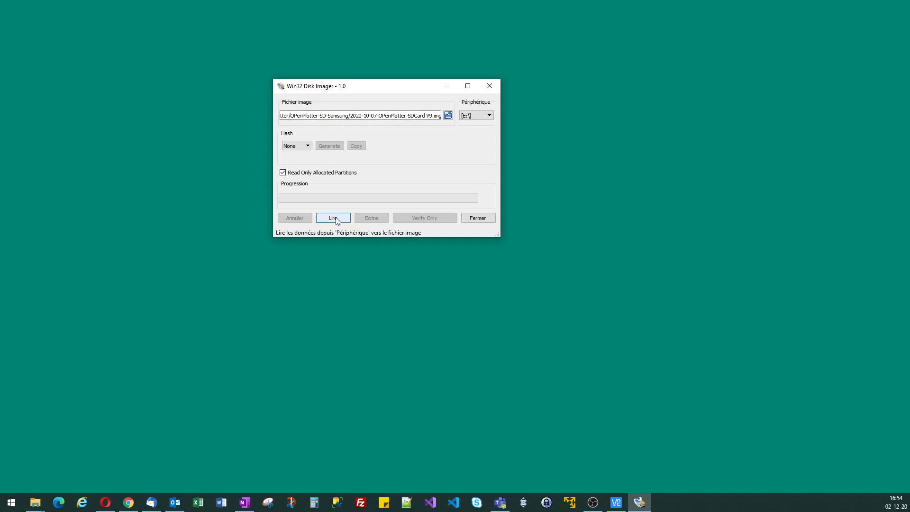
left_click(335, 219)
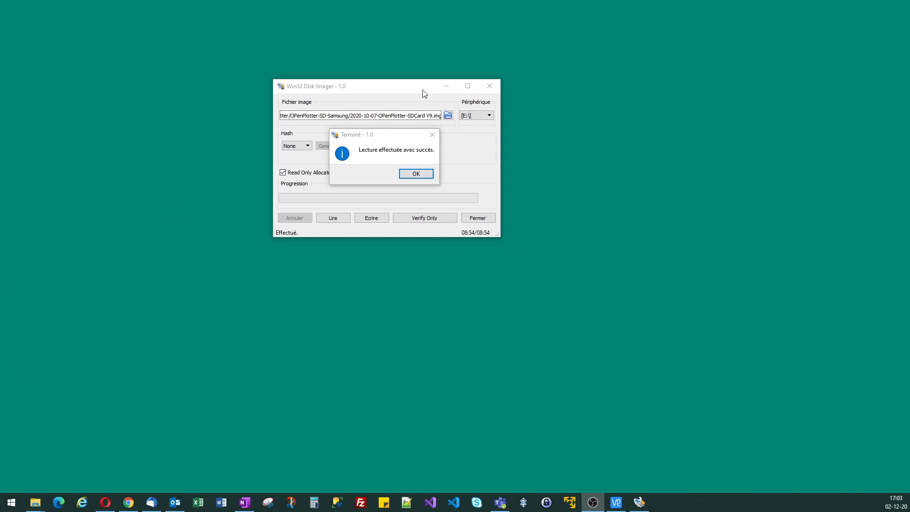
left_click(412, 173)
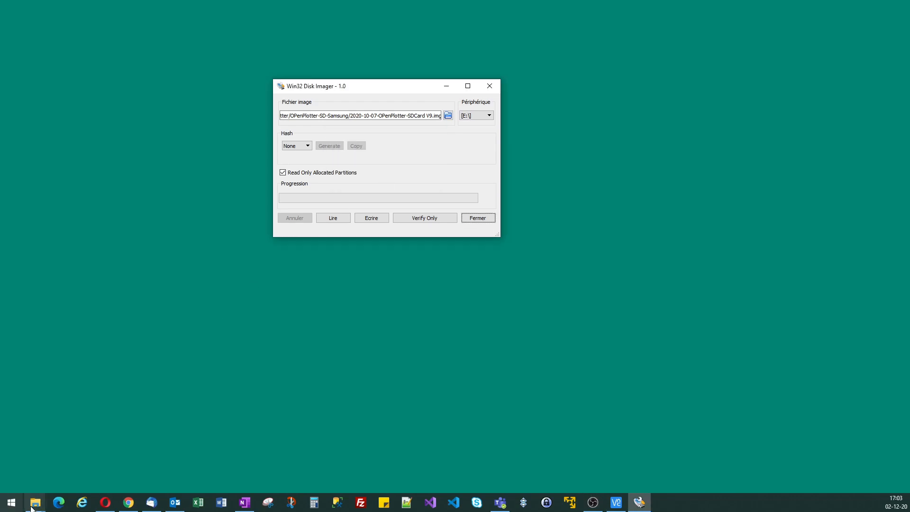
- Switch to File Explorer's OPenPlotter-SD-Samsung folder and check the size of 2020-10-07-OPenPlotter-SDCard V9.img
mouse_move(35, 503)
left_click(42, 458)
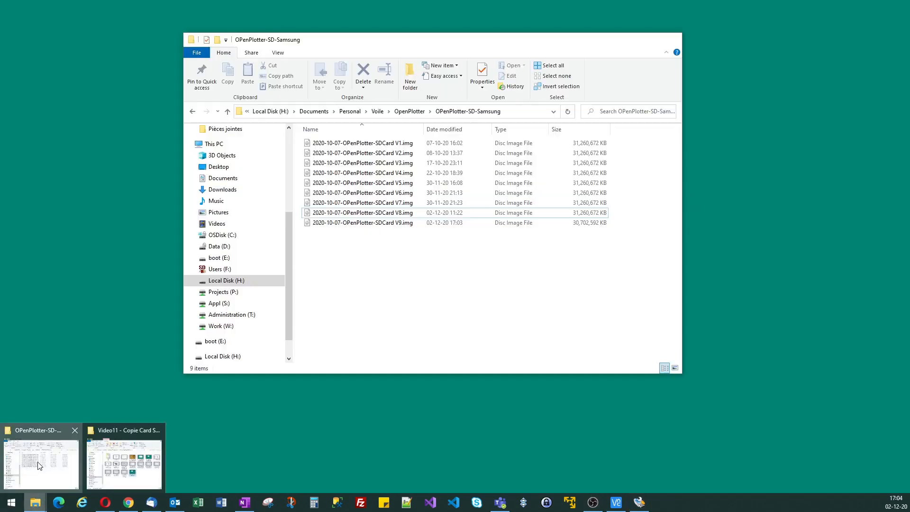
left_click(367, 224)
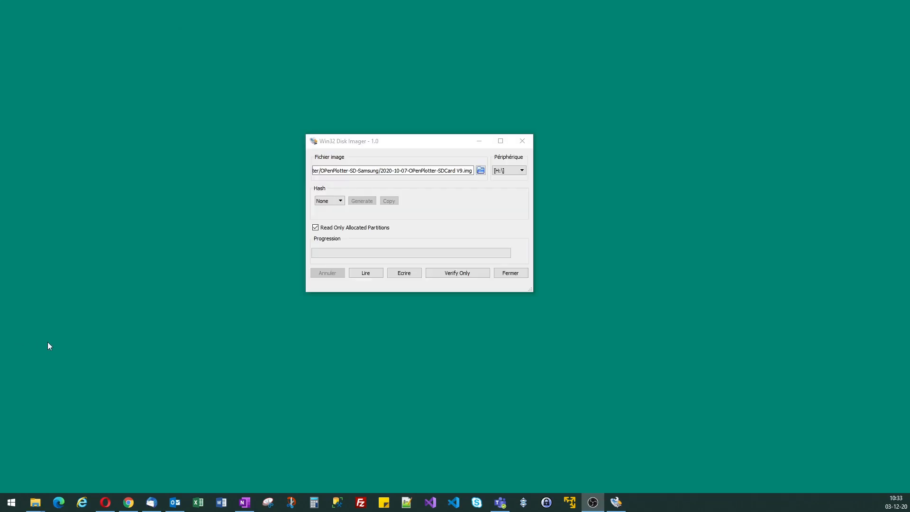
- Write 2020-10-07-OPenPlotter-SDCard V9.img to the E:\ device with Win32 Disk Imager, accepting the overwrite
left_click_drag(416, 143, 421, 116)
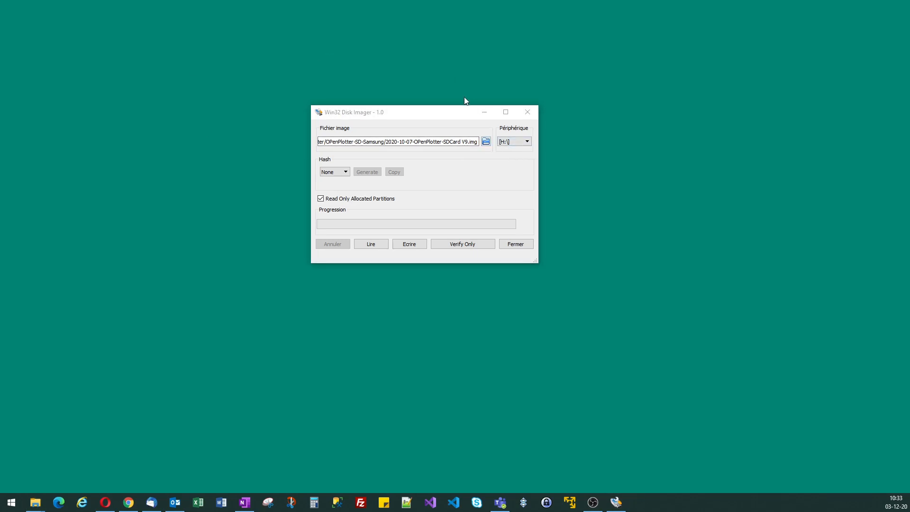
left_click(526, 142)
left_click(512, 155)
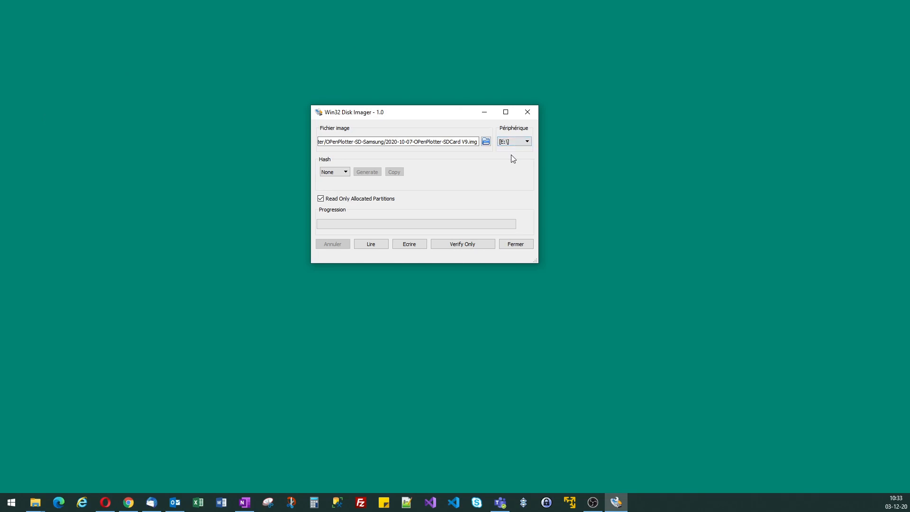
left_click(411, 247)
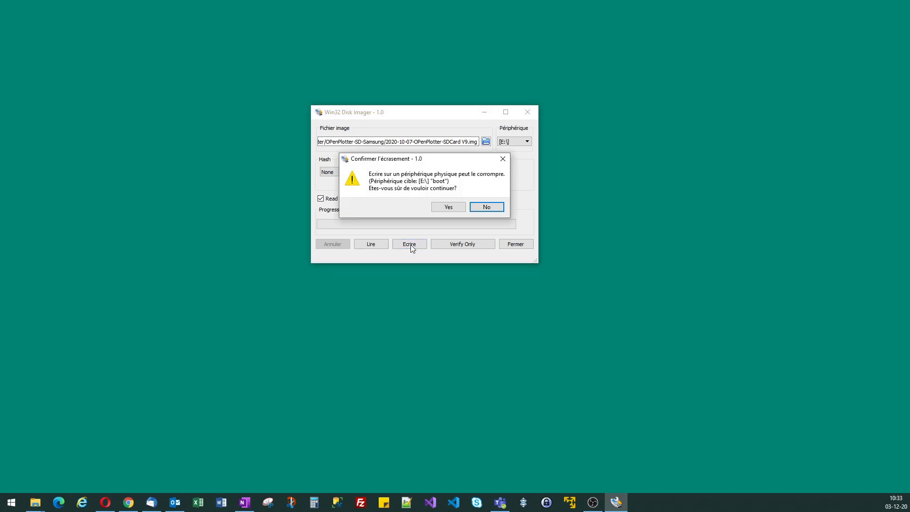
left_click(448, 208)
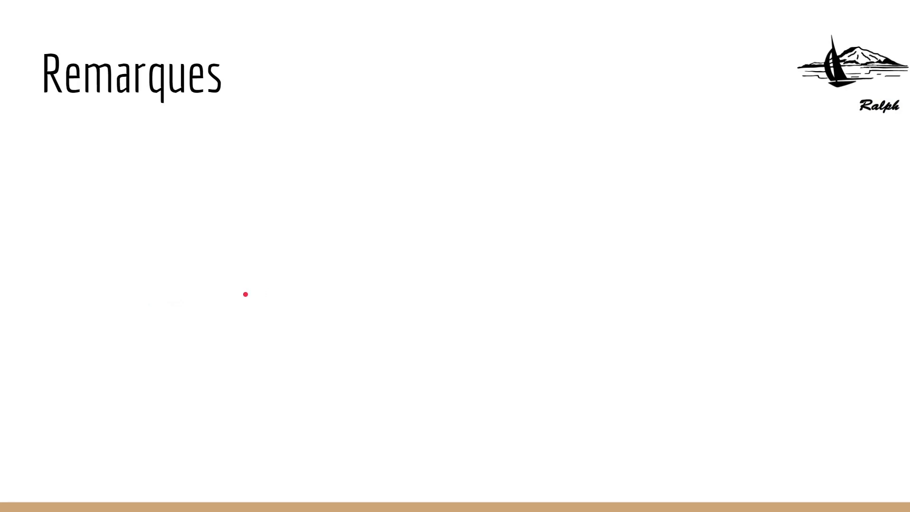
left_click(245, 295)
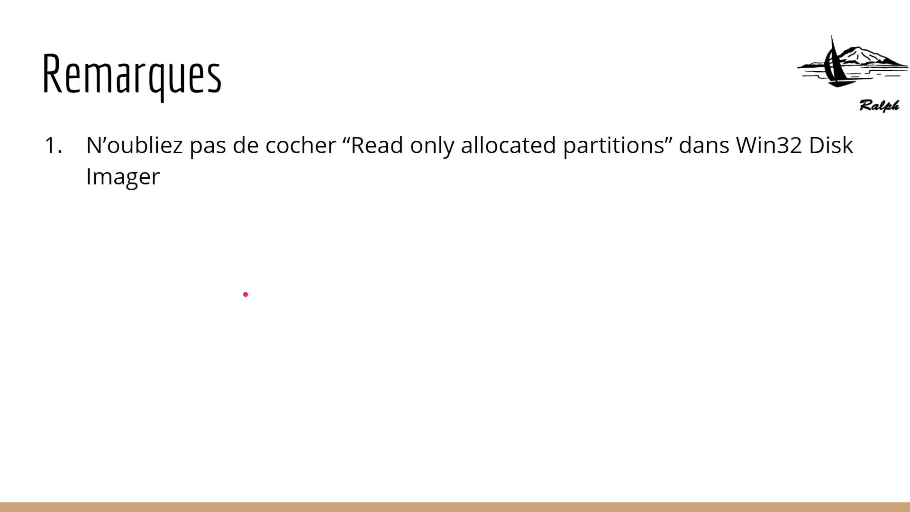